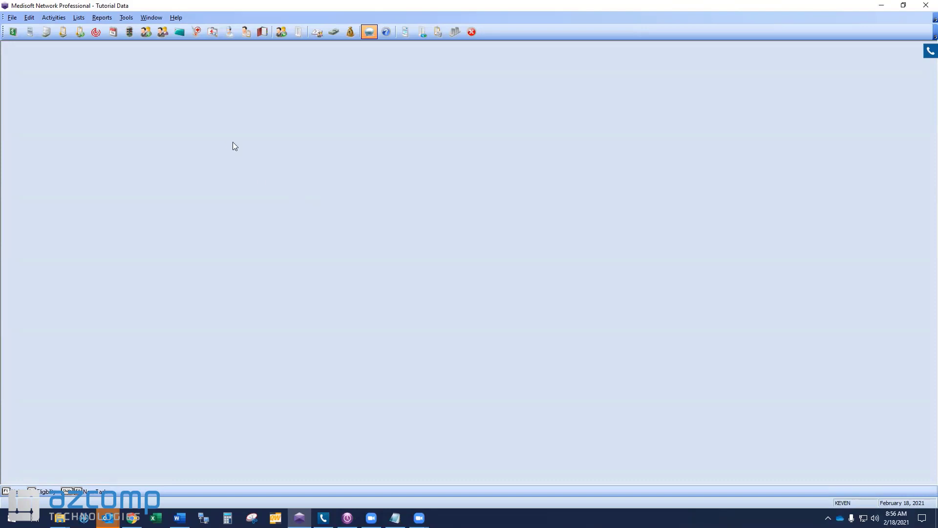
Step: Create a custom menu titled Favorites in the custom menu options
{"action": "left_click", "coordinate": [126, 19]}
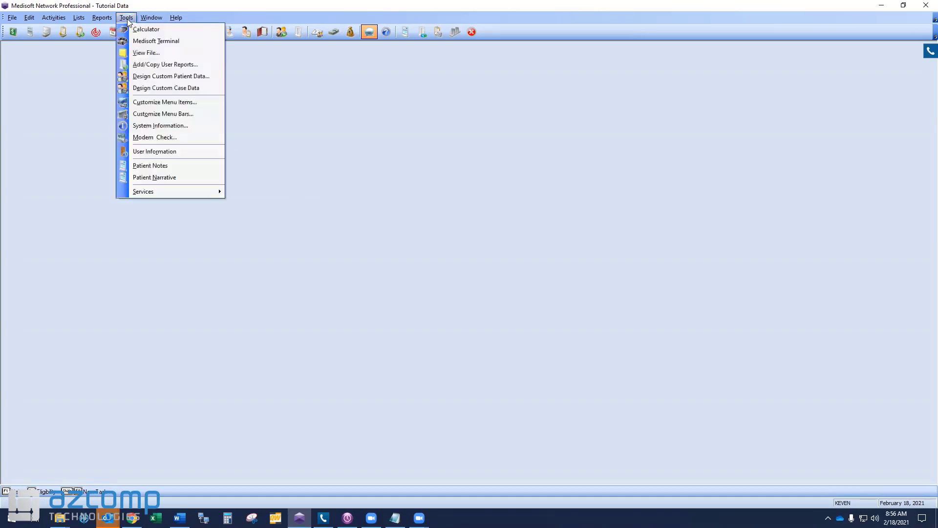
{"action": "left_click", "coordinate": [146, 103]}
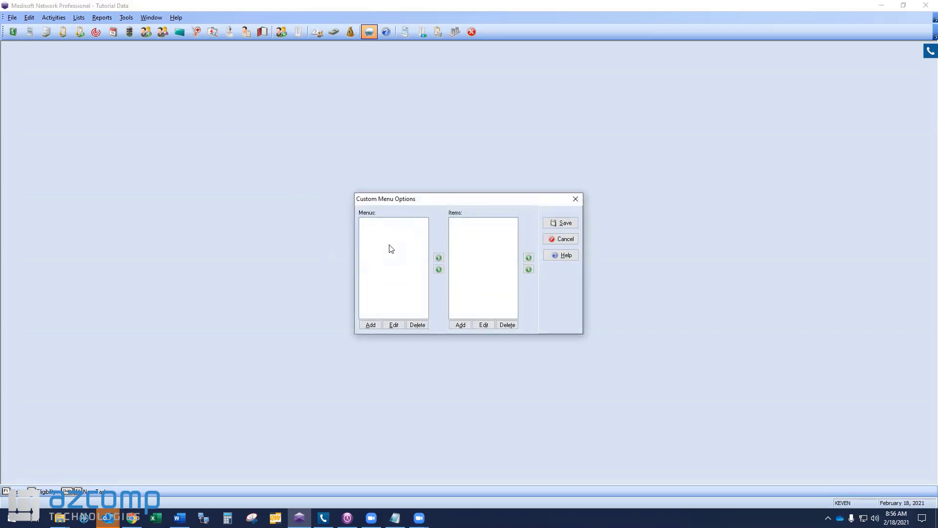
{"action": "left_click", "coordinate": [370, 325]}
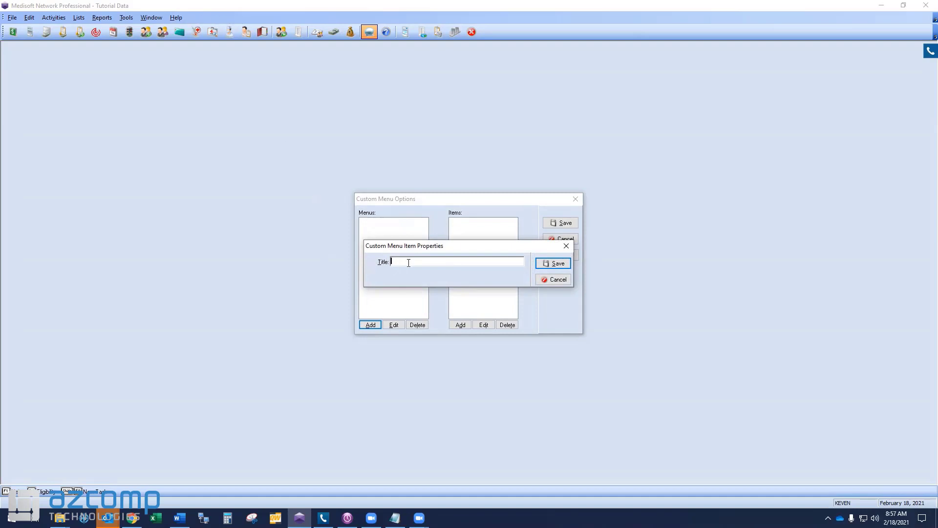
{"action": "type", "text": "Favo"}
{"action": "key", "text": "BackSpace"}
{"action": "type", "text": "rites"}
{"action": "left_click", "coordinate": [555, 263]}
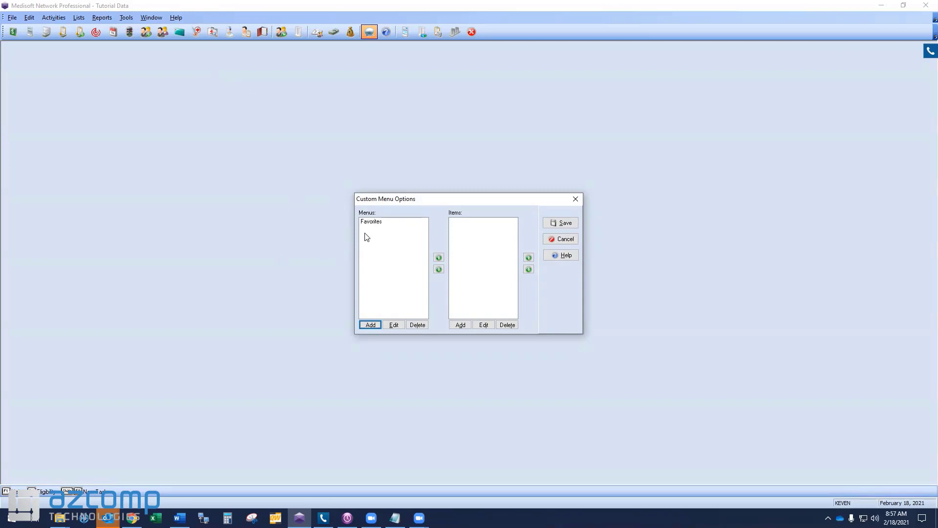
Step: Start a new Favorites menu item titled Connect Center and choose chrome.exe from Chrome's Application folder as its program
{"action": "left_click", "coordinate": [377, 223]}
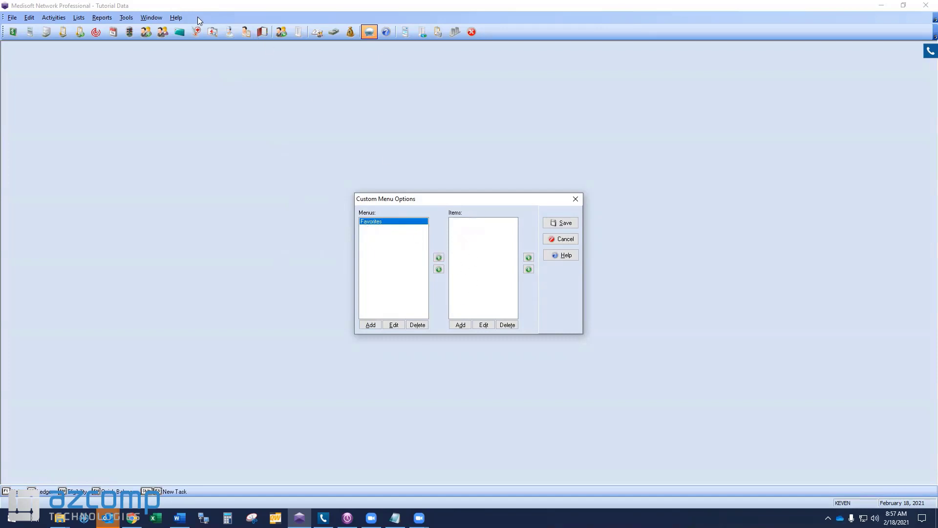
{"action": "left_click", "coordinate": [461, 325]}
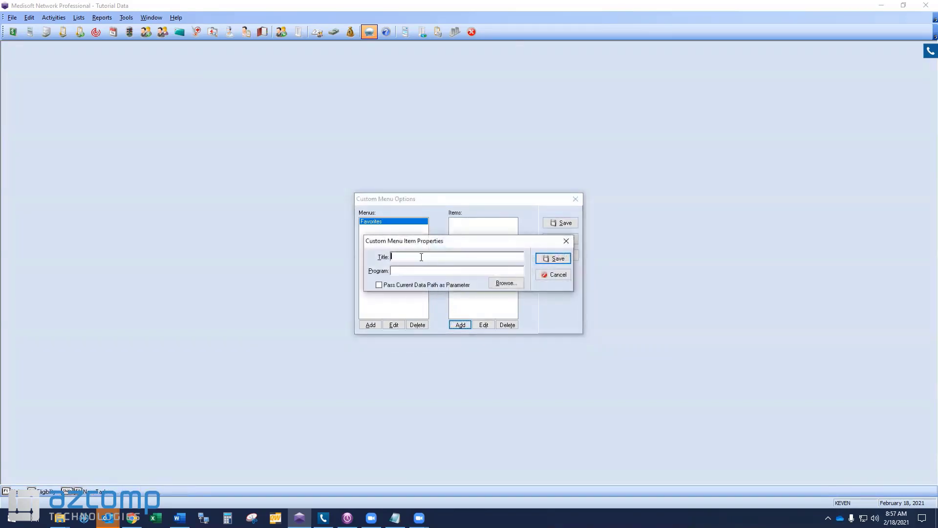
{"action": "type", "text": "Connect Cer"}
{"action": "type", "text": "ter"}
{"action": "left_click", "coordinate": [428, 270]}
{"action": "left_click", "coordinate": [506, 283]}
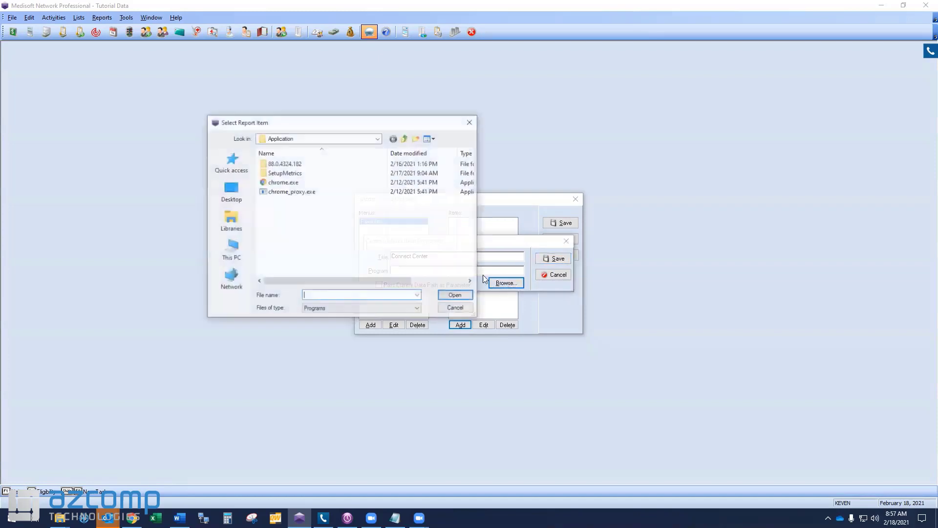
{"action": "left_click", "coordinate": [378, 138]}
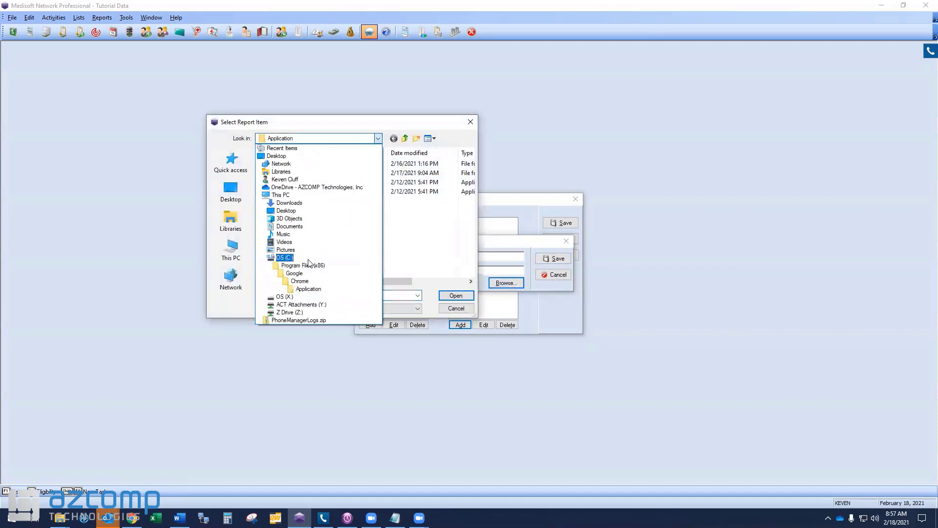
{"action": "left_click", "coordinate": [308, 289]}
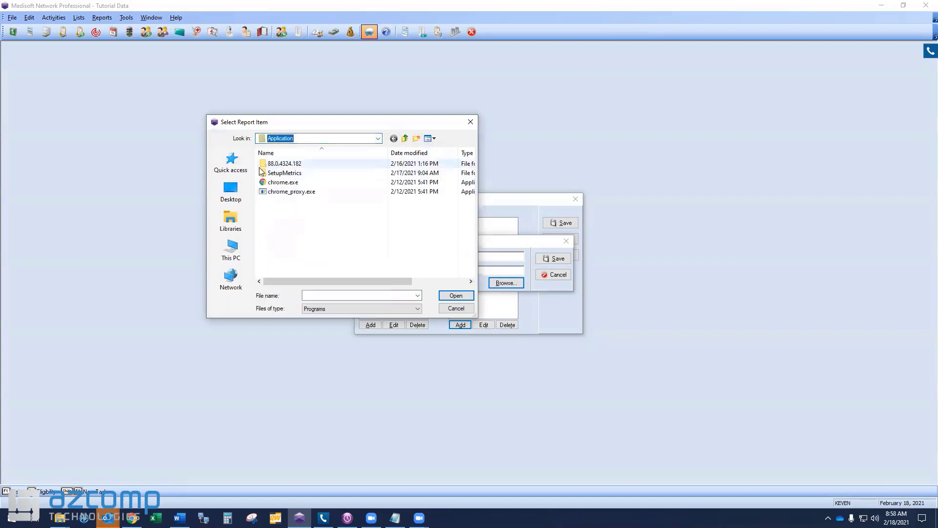
{"action": "double_click", "coordinate": [281, 182]}
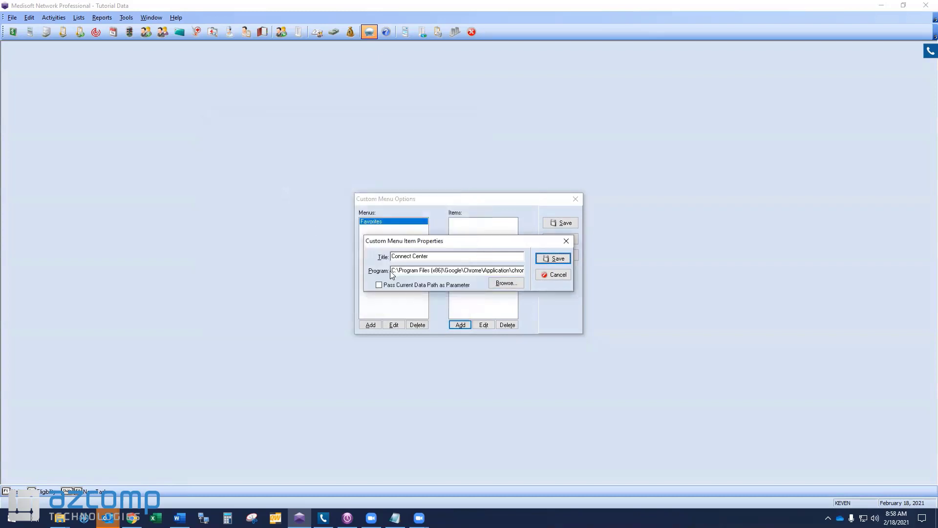
{"action": "left_click_drag", "start_coordinate": [506, 271], "coordinate": [580, 272]}
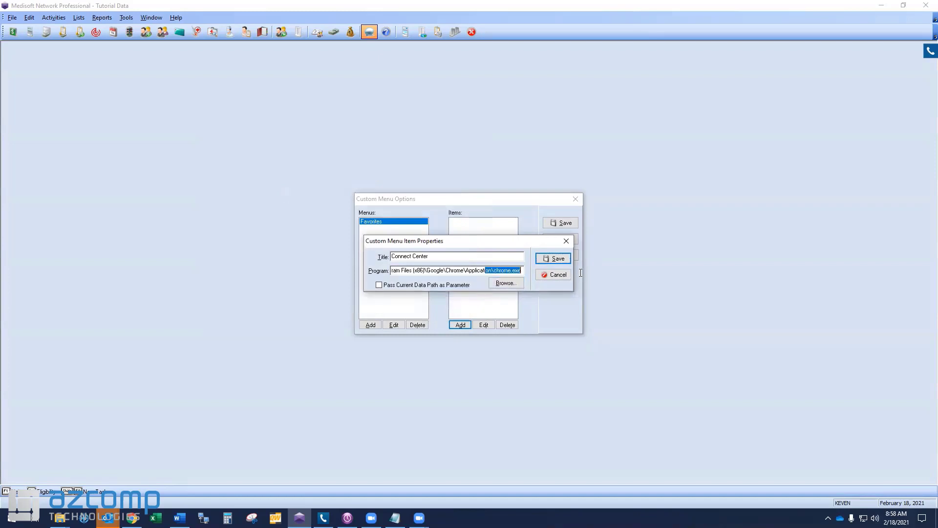
{"action": "left_click", "coordinate": [524, 271]}
{"action": "key", "text": "alt+Tab"}
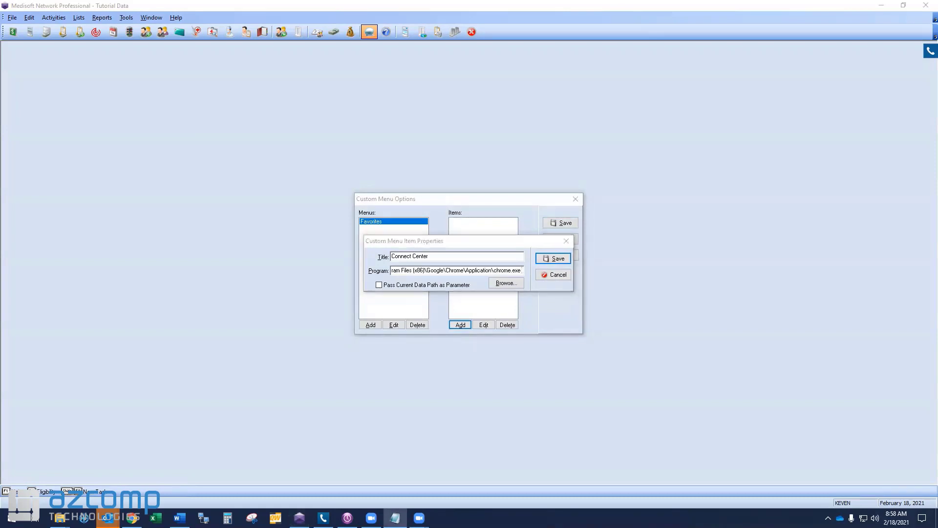
{"action": "left_click", "coordinate": [521, 271]}
{"action": "key", "text": "ctrl+v"}
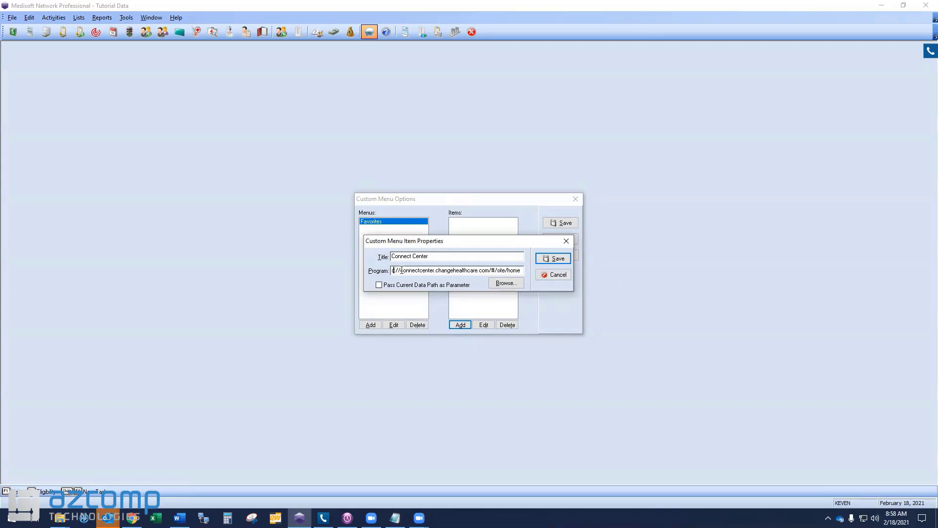
{"action": "key", "text": "Left"}
{"action": "key", "text": "Left"}
{"action": "key", "text": "Left"}
{"action": "left_click", "coordinate": [551, 261]}
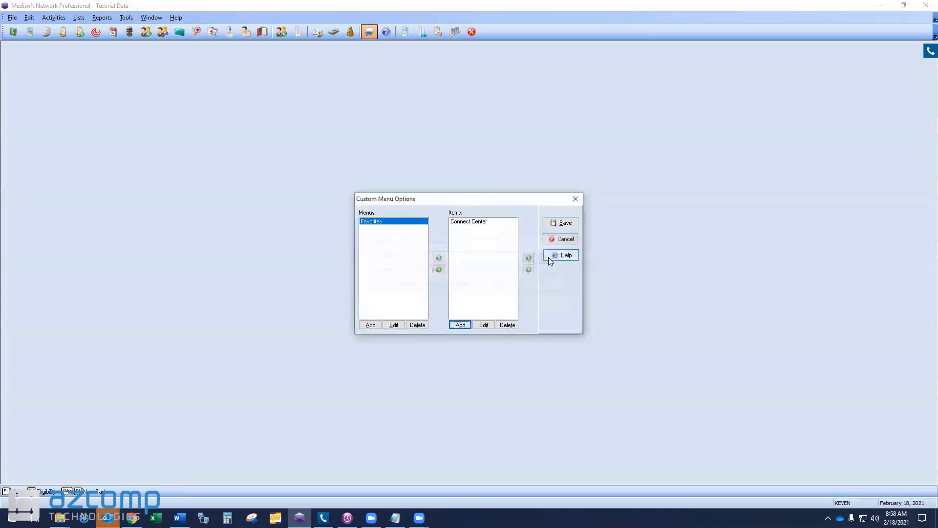
Step: Add a Favorites item titled Excel that runs C:\Program Files\Microsoft Office\root\Office16\EXCEL.EXE, and save the custom menu
{"action": "left_click", "coordinate": [462, 224]}
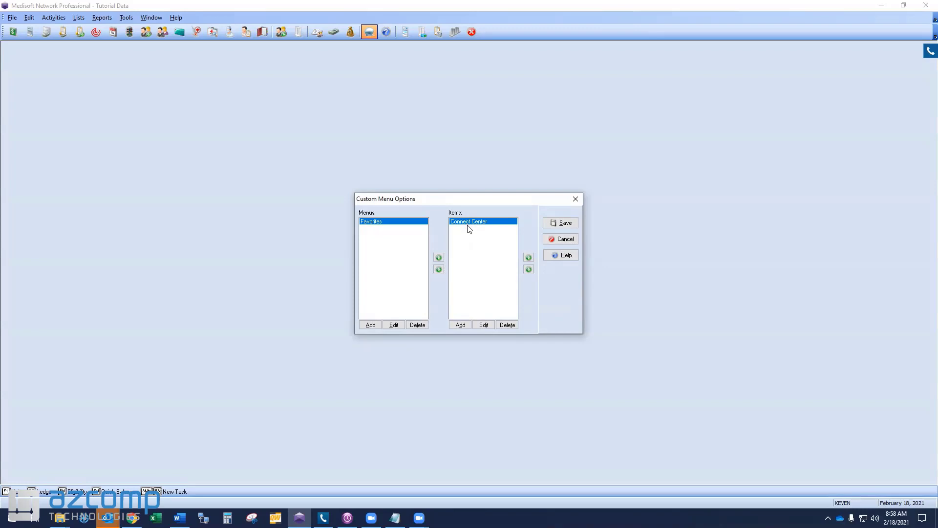
{"action": "left_click", "coordinate": [460, 325]}
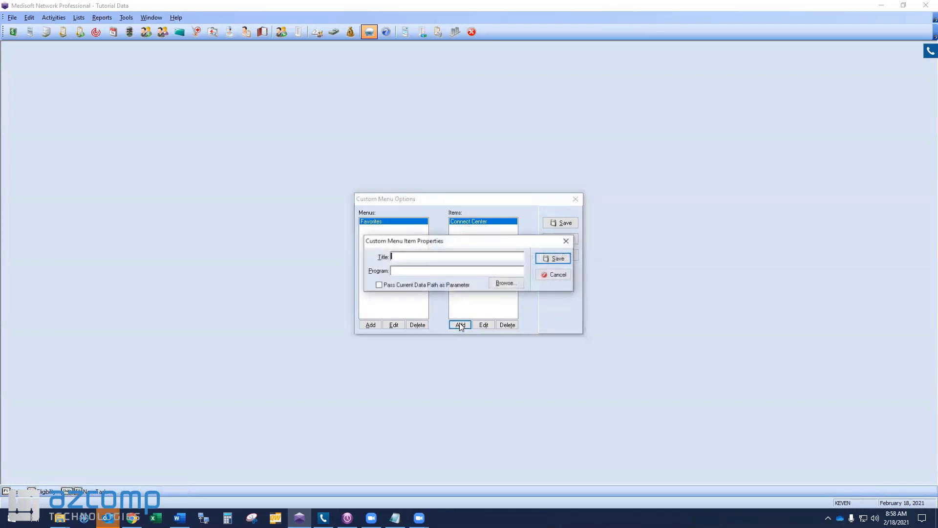
{"action": "type", "text": "Exce"}
{"action": "key", "text": "BackSpace"}
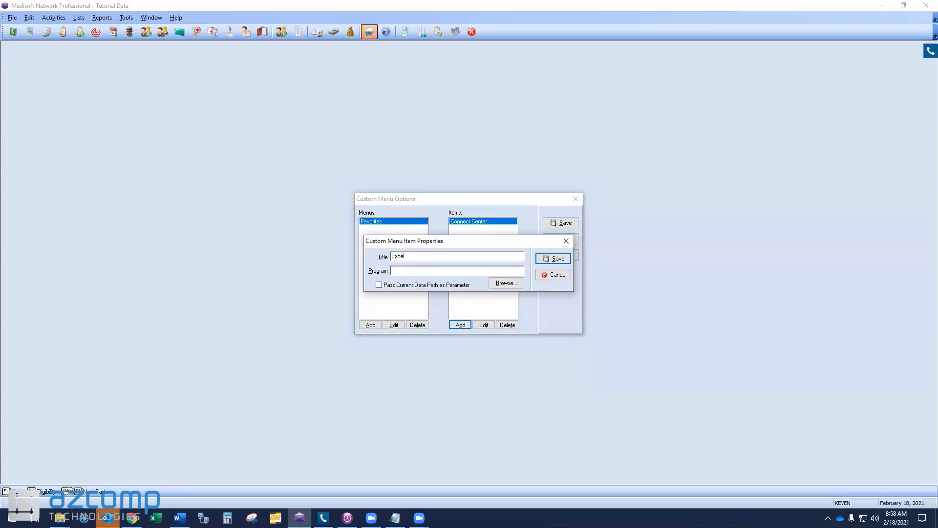
{"action": "key", "text": "alt+Tab"}
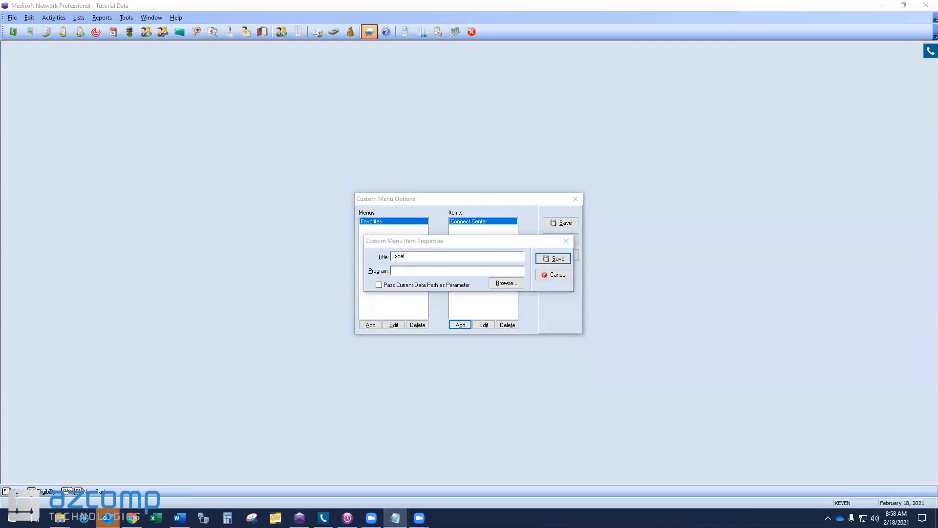
{"action": "key", "text": "alt+Tab"}
{"action": "type", "text": "C:\\Program Files\\Microsoft Office\\root\\Office16\\EXCEL.EXE"}
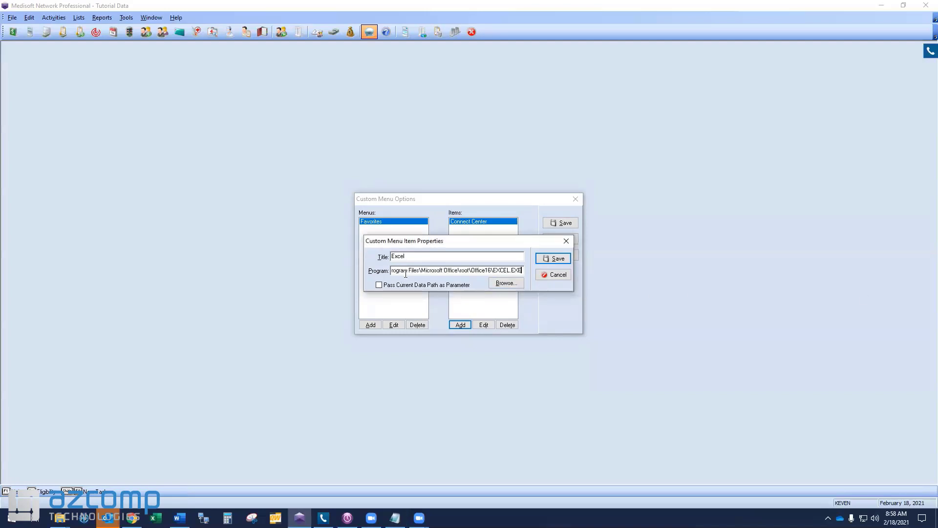
{"action": "left_click_drag", "start_coordinate": [522, 271], "coordinate": [355, 271]}
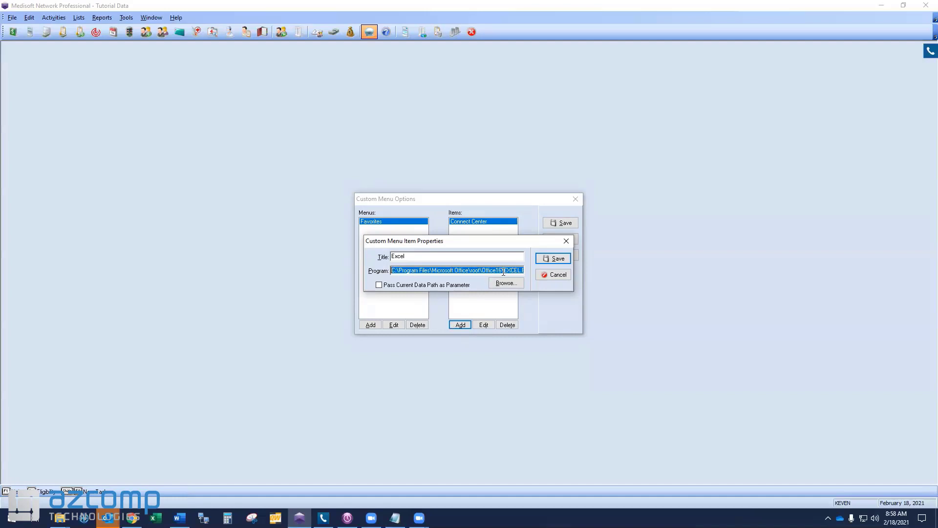
{"action": "left_click", "coordinate": [559, 259]}
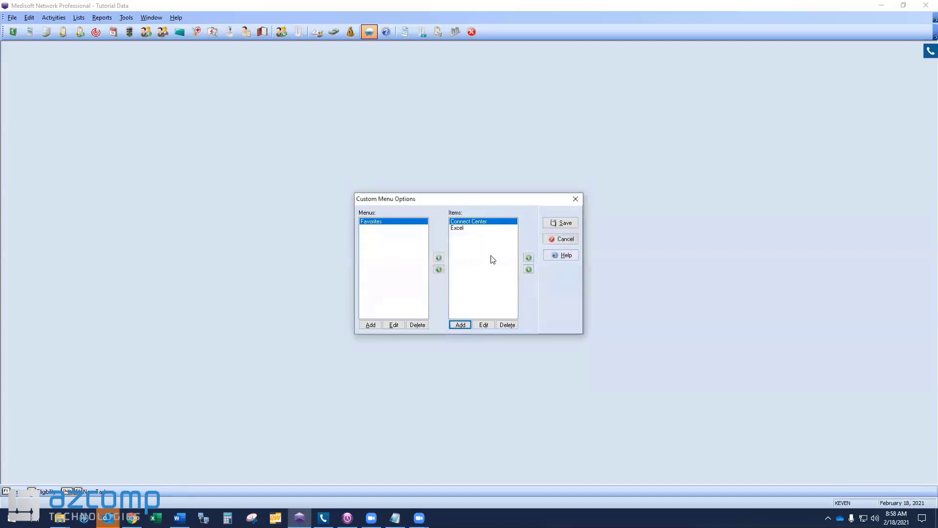
{"action": "left_click", "coordinate": [463, 229]}
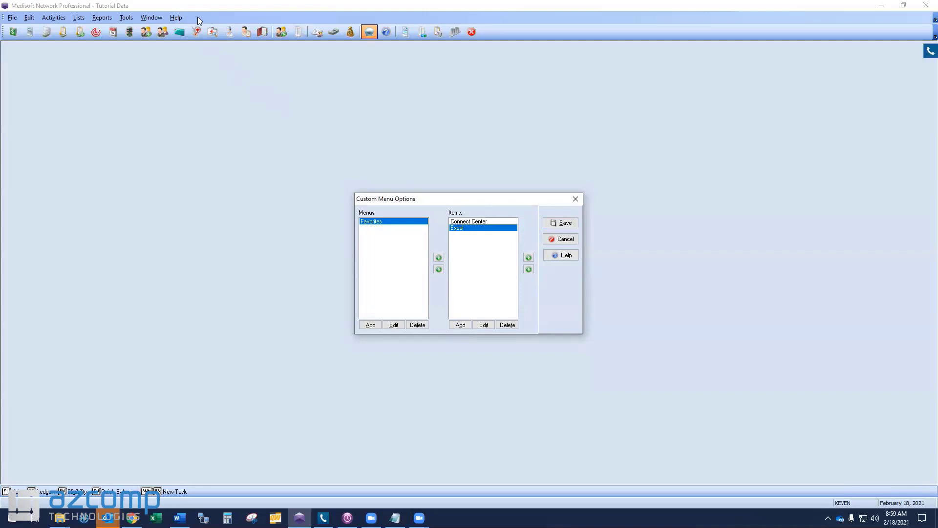
{"action": "left_click", "coordinate": [557, 223]}
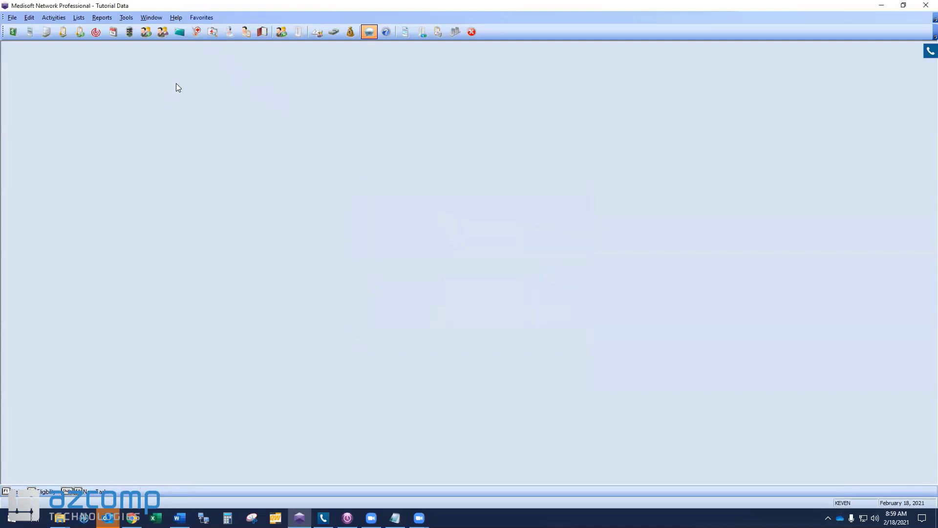
Step: Test the Excel item in Favorites by launching Excel, and close Excel again
{"action": "left_click", "coordinate": [194, 18]}
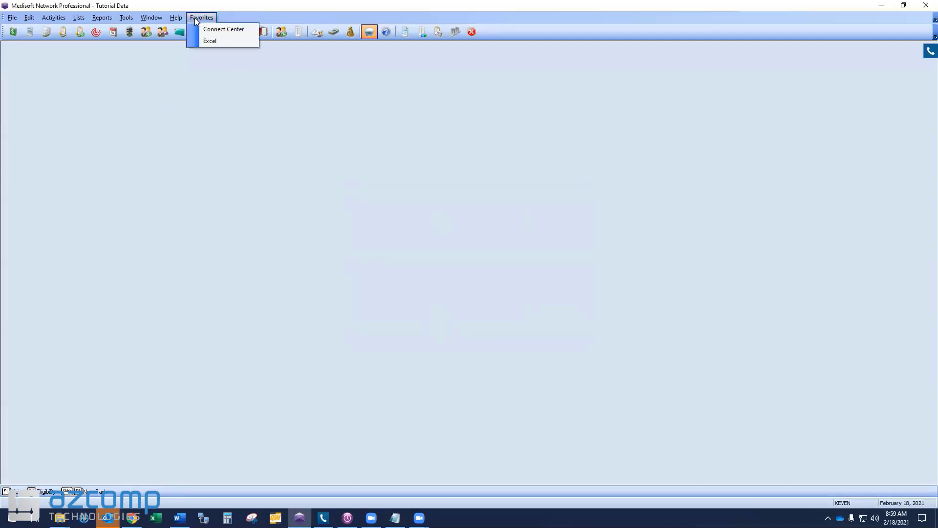
{"action": "left_click", "coordinate": [209, 41]}
{"action": "left_click", "coordinate": [204, 17]}
{"action": "left_click", "coordinate": [201, 43]}
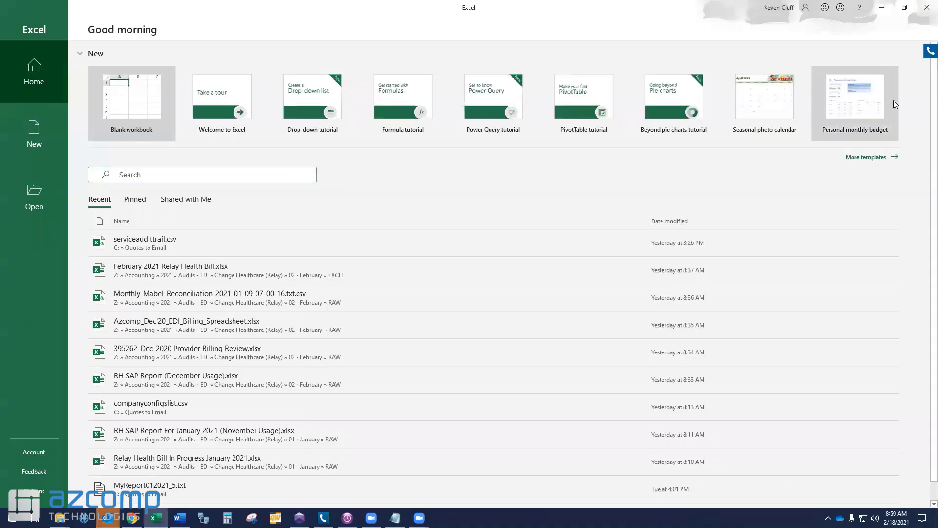
{"action": "left_click", "coordinate": [927, 8]}
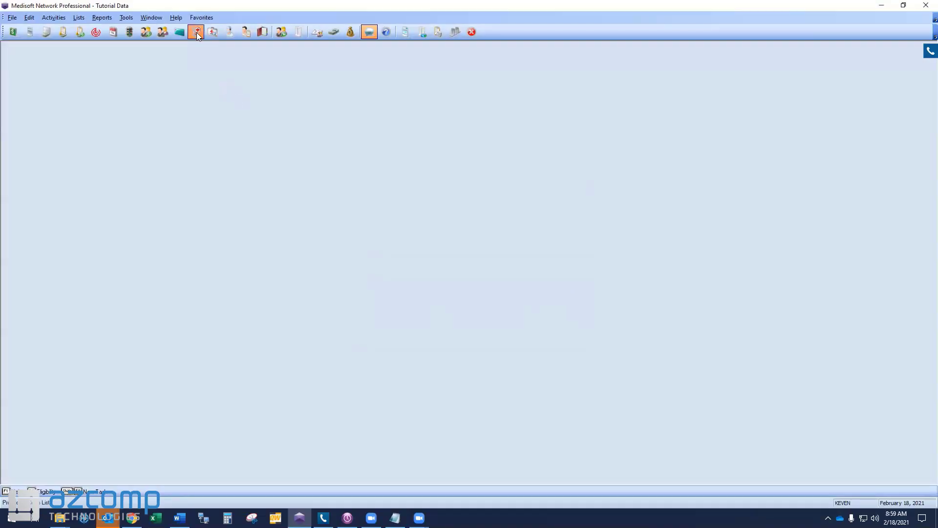
Step: Test the Connect Center item in Favorites by opening its website, and close the browser window
{"action": "left_click", "coordinate": [201, 16]}
{"action": "left_click", "coordinate": [220, 29]}
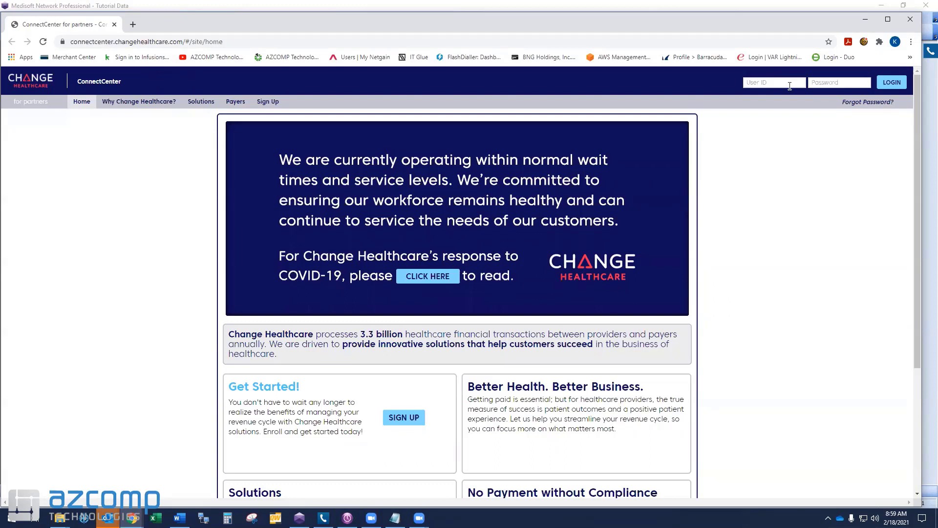
{"action": "left_click", "coordinate": [917, 22]}
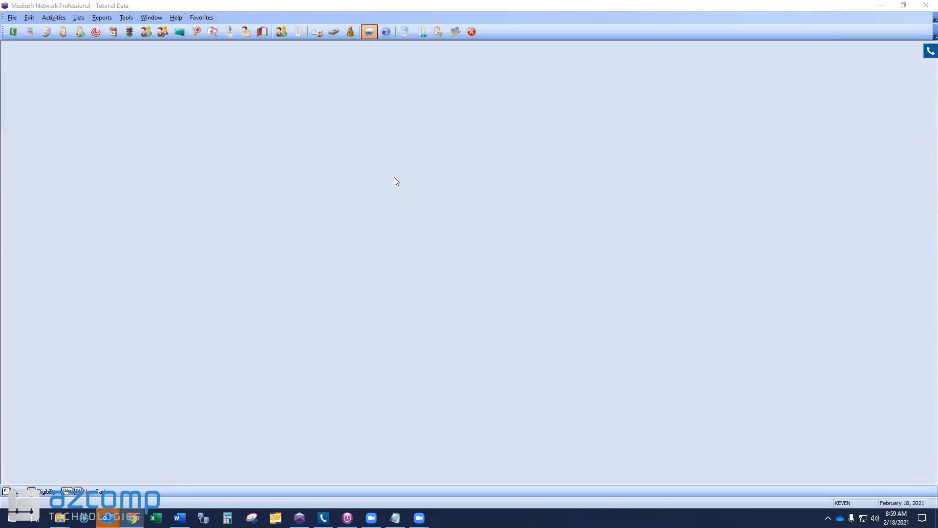
{"action": "left_click", "coordinate": [198, 18]}
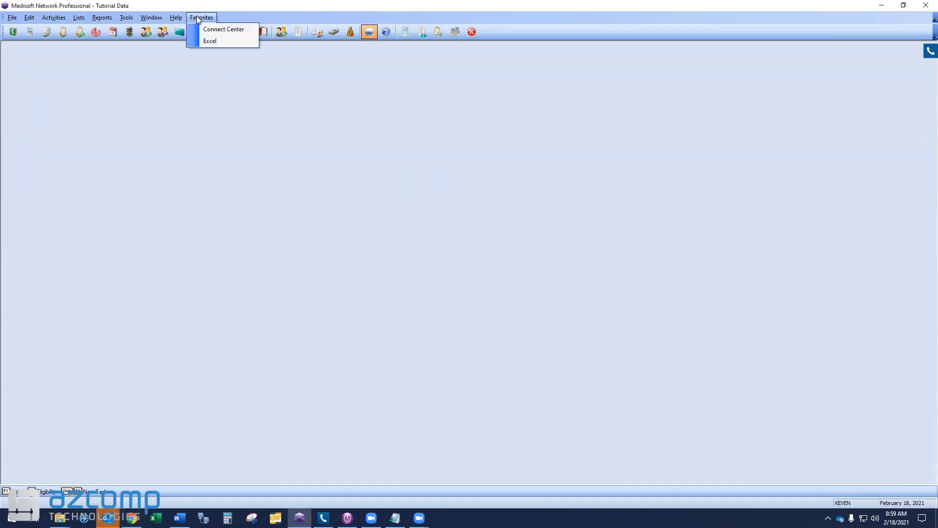
{"action": "left_click", "coordinate": [140, 57]}
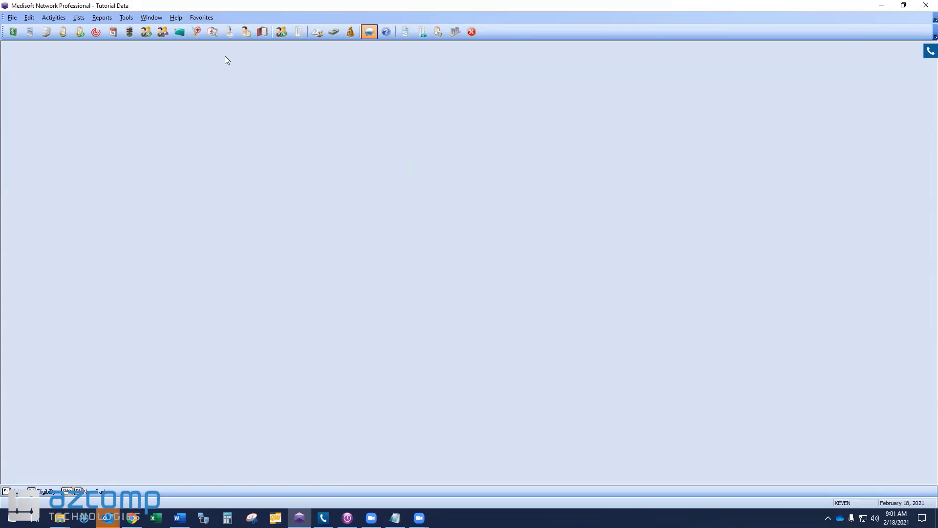
{"action": "left_click", "coordinate": [202, 18]}
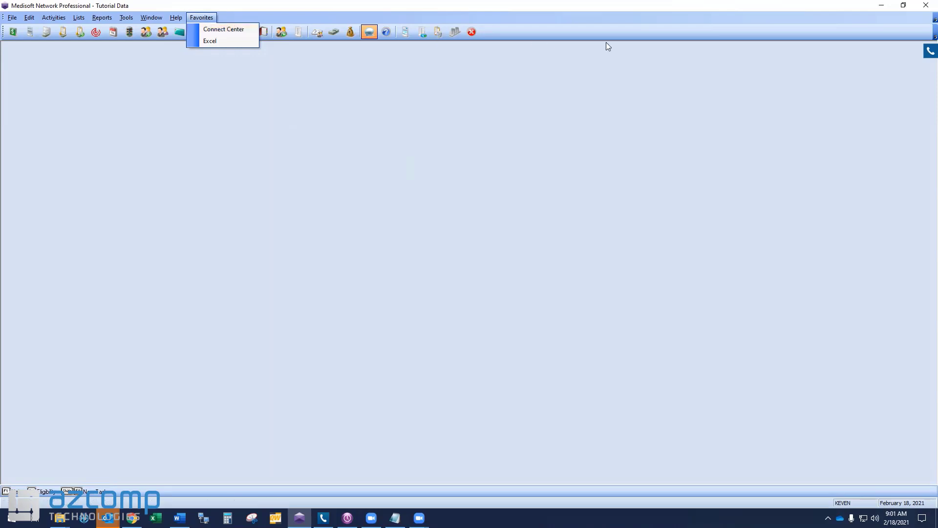
{"action": "left_click", "coordinate": [500, 72]}
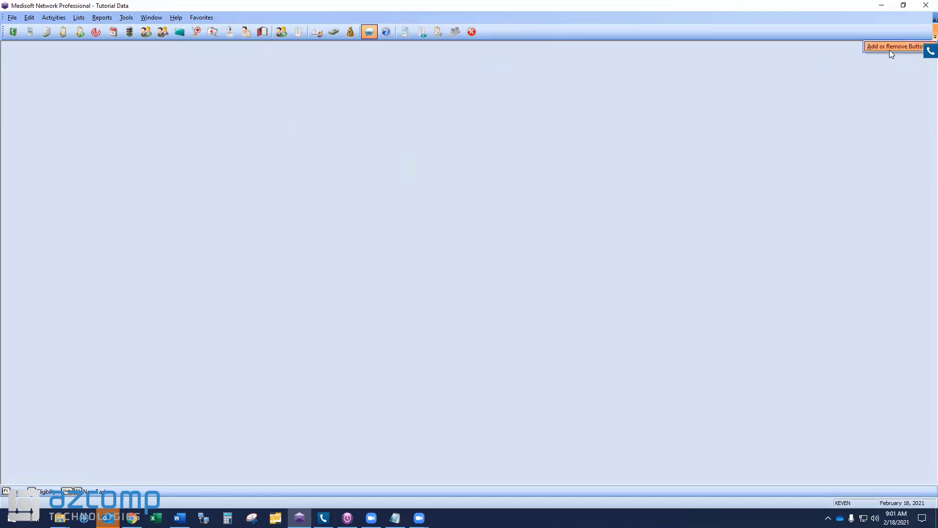
Step: Open the toolbar customization and list the commands in the UserItems category
{"action": "mouse_move", "coordinate": [890, 47]}
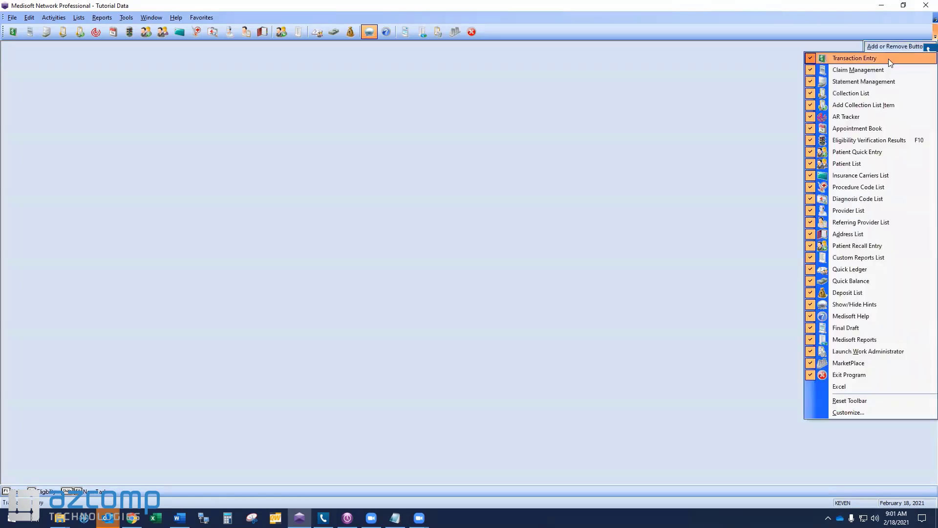
{"action": "left_click", "coordinate": [850, 412]}
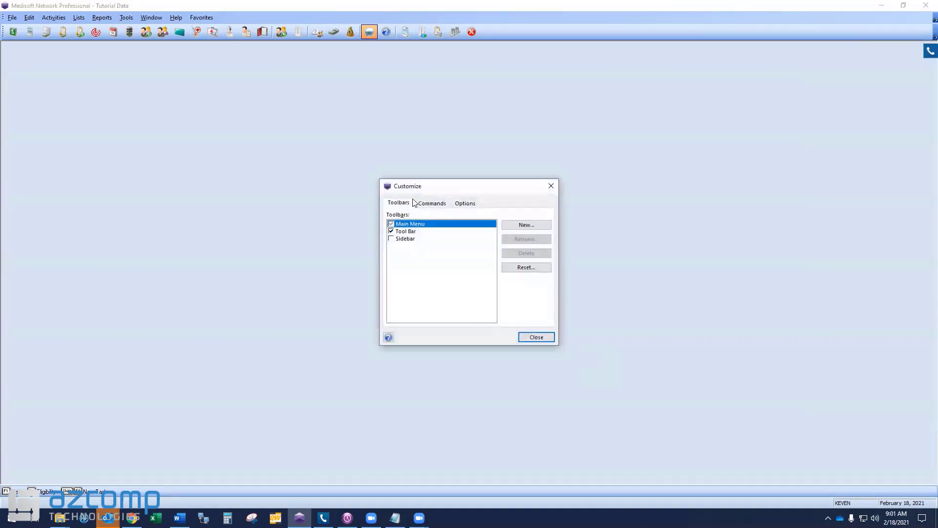
{"action": "left_click", "coordinate": [431, 204]}
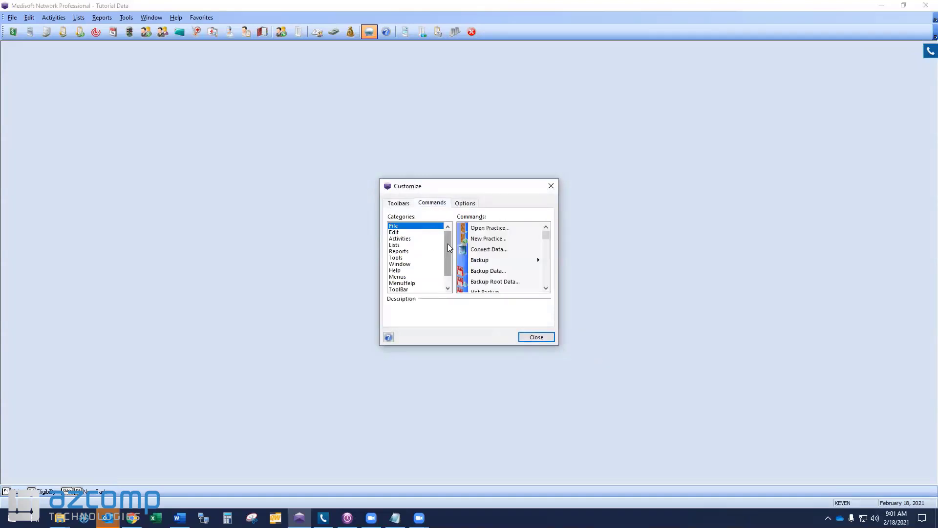
{"action": "scroll", "coordinate": [447, 244], "scroll_direction": "down", "scroll_amount": 1}
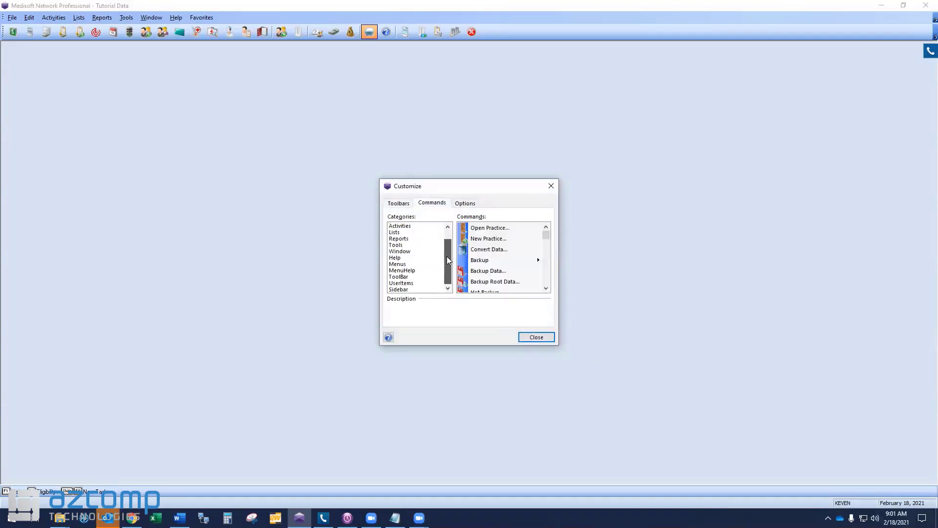
{"action": "left_click", "coordinate": [409, 277]}
{"action": "left_click", "coordinate": [409, 284]}
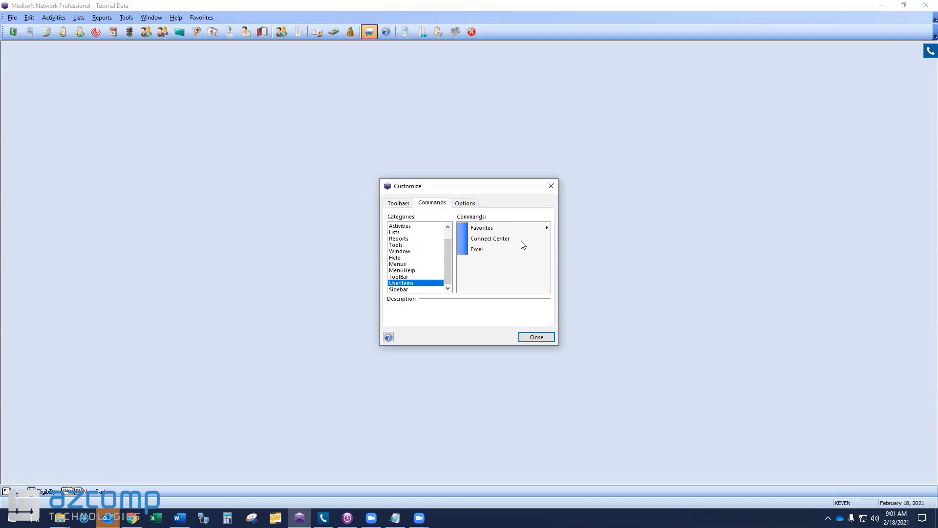
Step: Add the Excel and Connect Center commands to the end of the toolbar, after Exit Program, and close the customization
{"action": "left_click", "coordinate": [479, 250]}
{"action": "left_click_drag", "start_coordinate": [479, 252], "coordinate": [487, 192]}
{"action": "left_click_drag", "start_coordinate": [493, 103], "coordinate": [497, 28]}
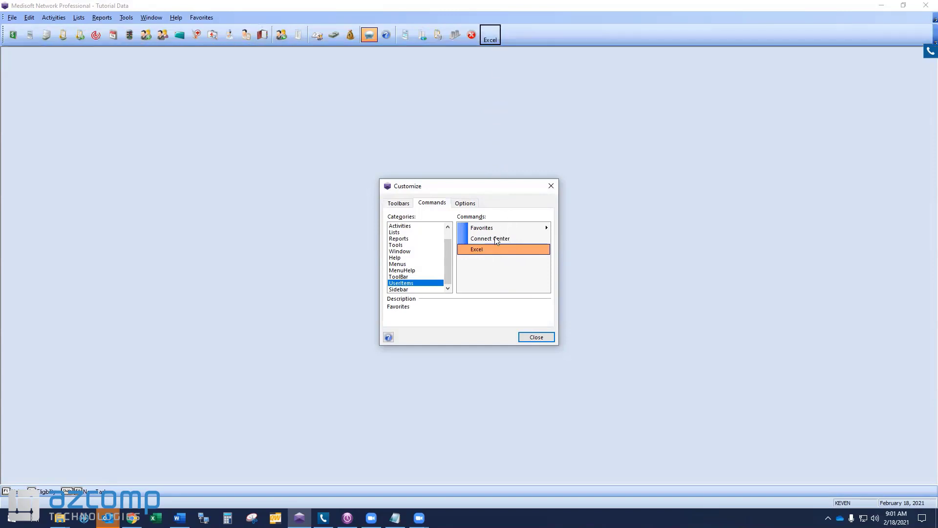
{"action": "left_click_drag", "start_coordinate": [496, 240], "coordinate": [536, 39]}
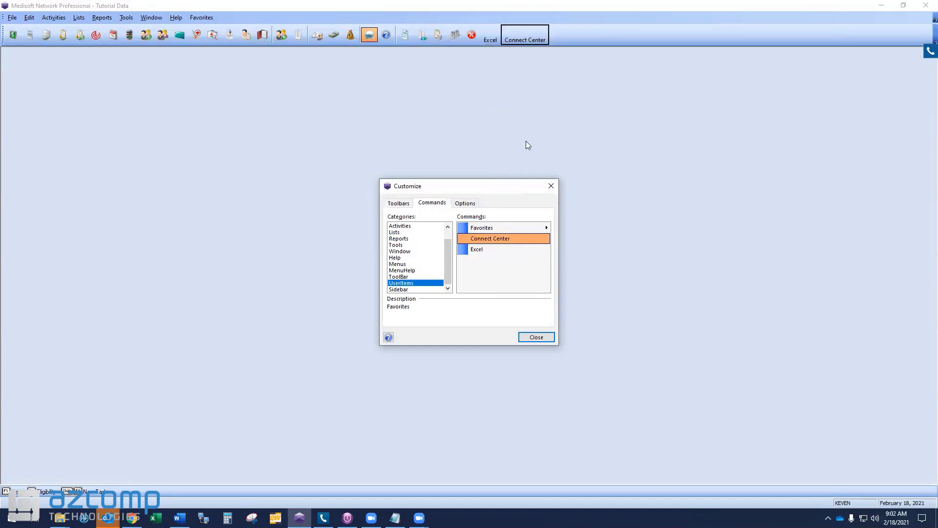
{"action": "left_click", "coordinate": [536, 337]}
Step: Review the Favorites items, then test the Excel shortcut on the toolbar by launching Excel and closing it again
{"action": "left_click", "coordinate": [194, 16]}
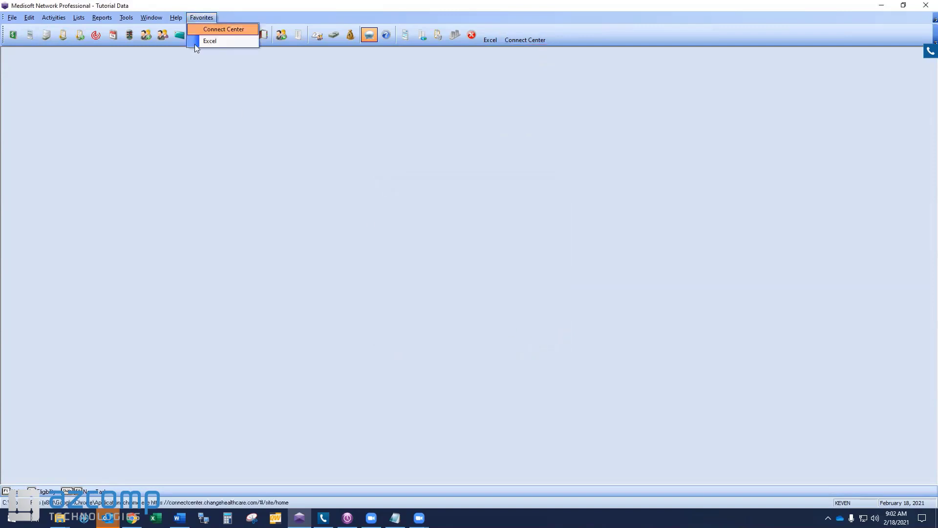
{"action": "left_click", "coordinate": [489, 148]}
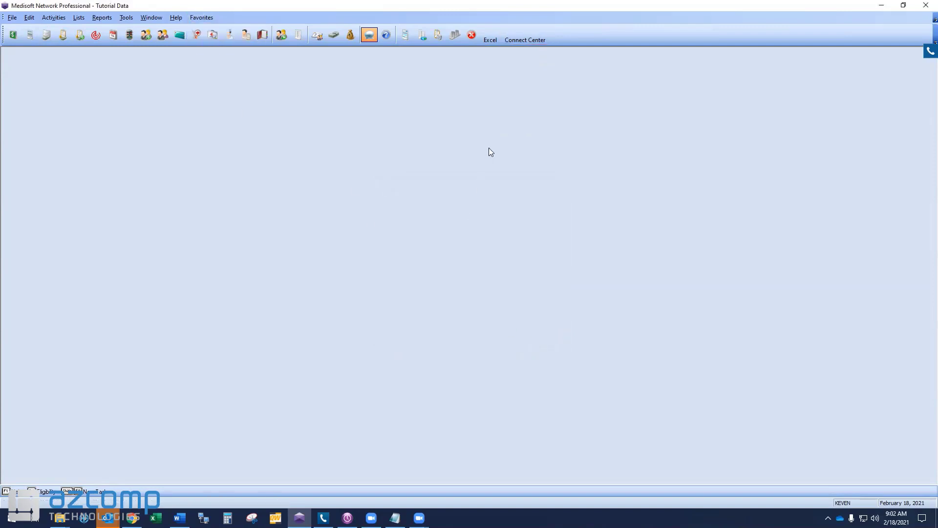
{"action": "left_click", "coordinate": [488, 34]}
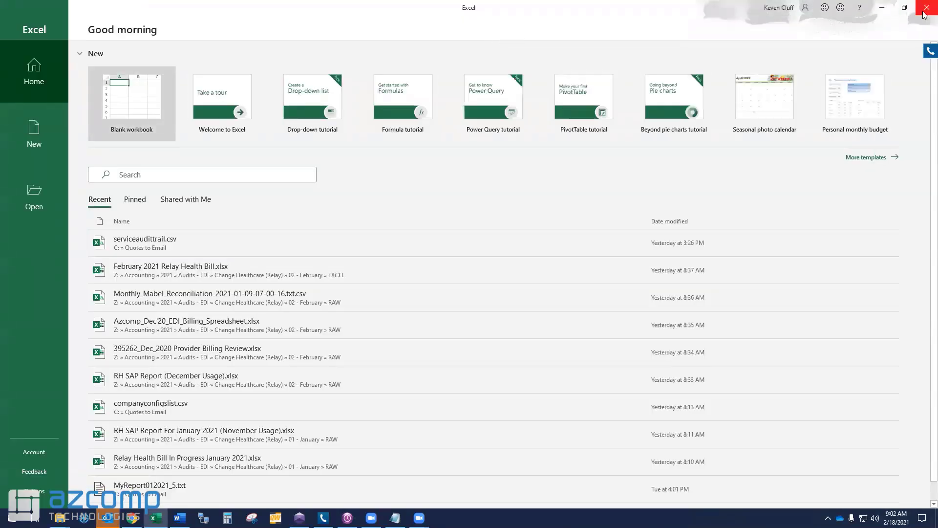
{"action": "left_click", "coordinate": [925, 8]}
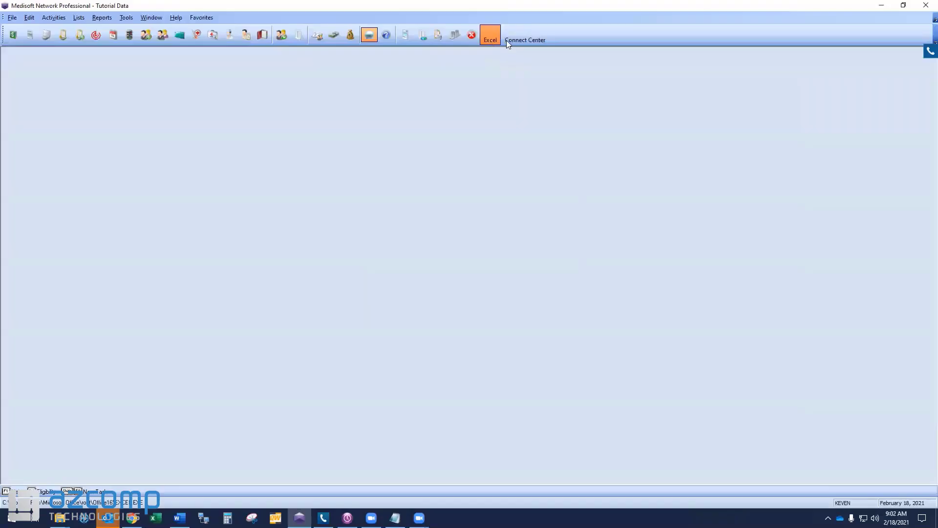